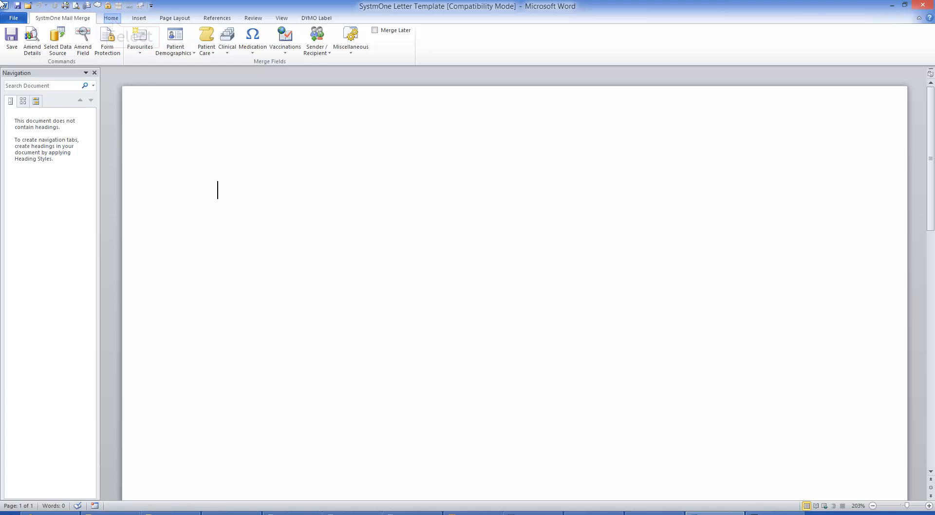
Enable the Developer tab in the ribbon customization options and confirm the change
{"action": "left_click", "coordinate": [111, 18]}
{"action": "left_click", "coordinate": [142, 19]}
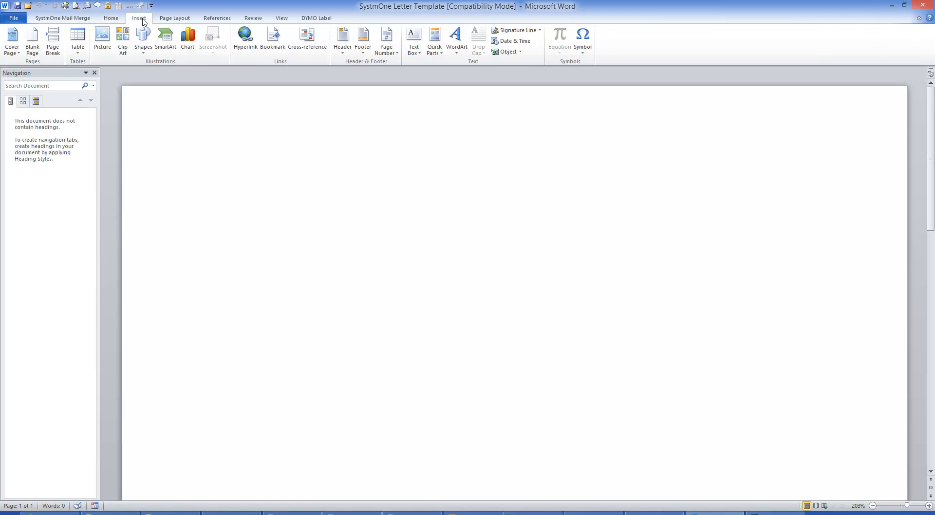
{"action": "right_click", "coordinate": [636, 47]}
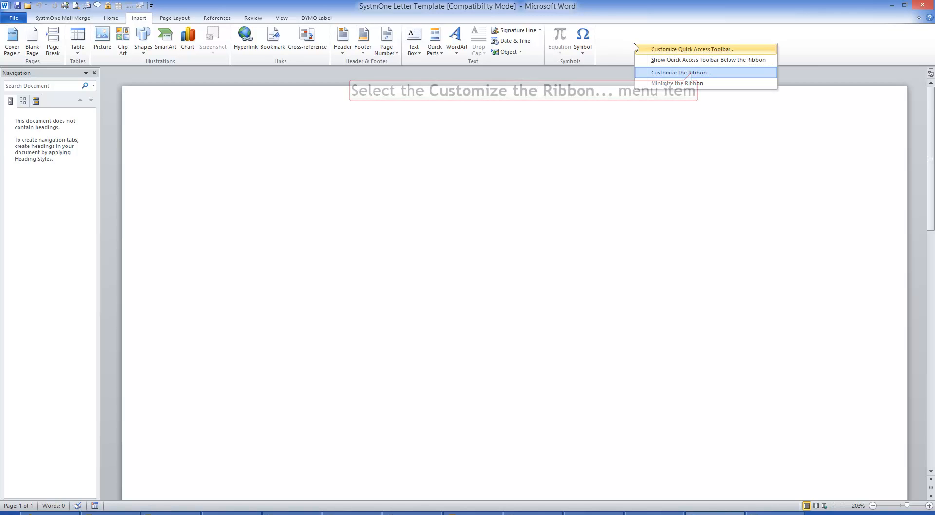
{"action": "left_click", "coordinate": [692, 72]}
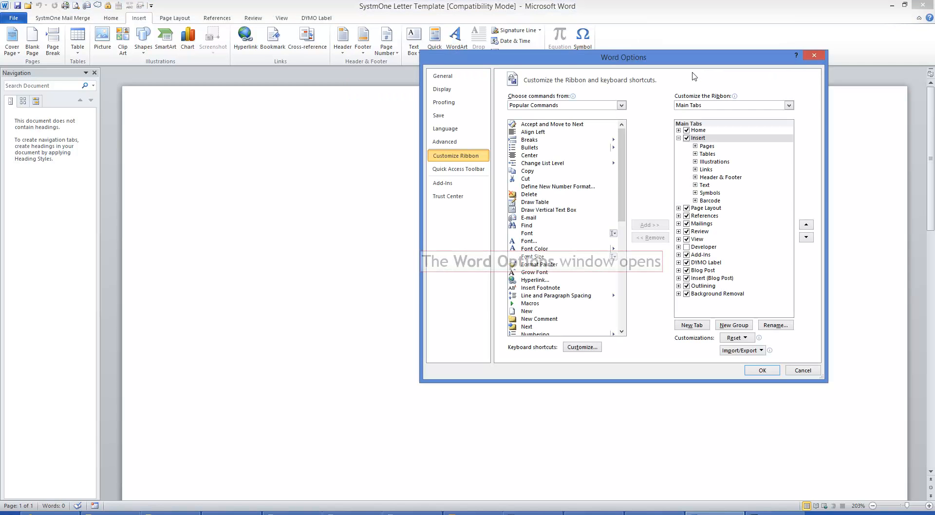
{"action": "left_click", "coordinate": [688, 247]}
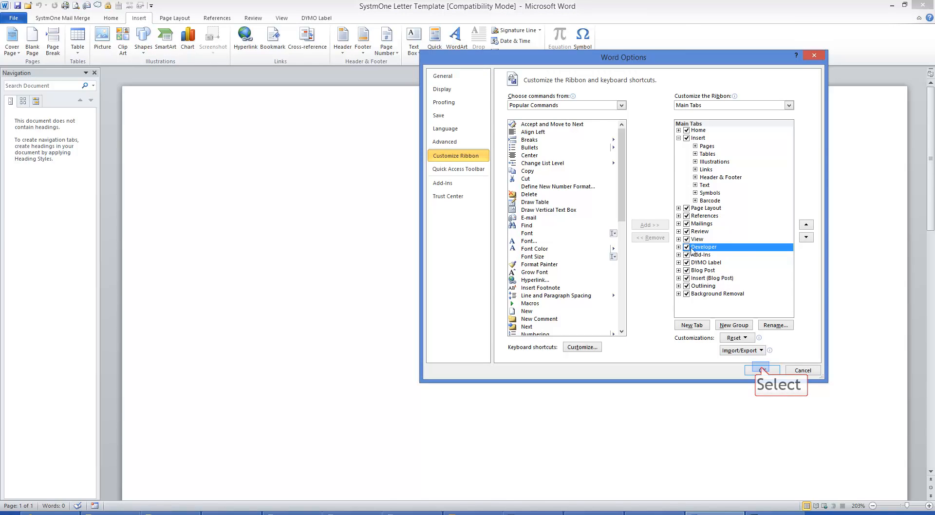
{"action": "left_click", "coordinate": [762, 371]}
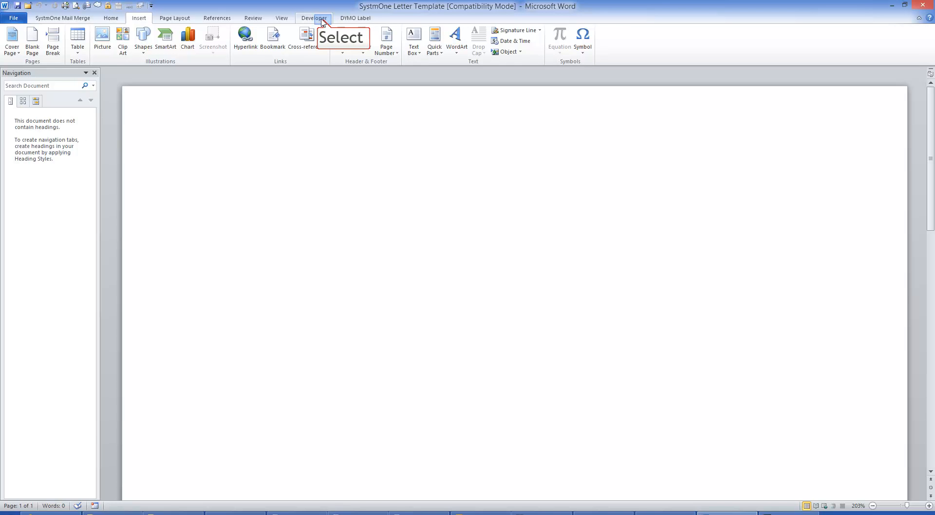
Insert a legacy check box form field on the first line, label it "Male" and start a new line
{"action": "left_click", "coordinate": [322, 19]}
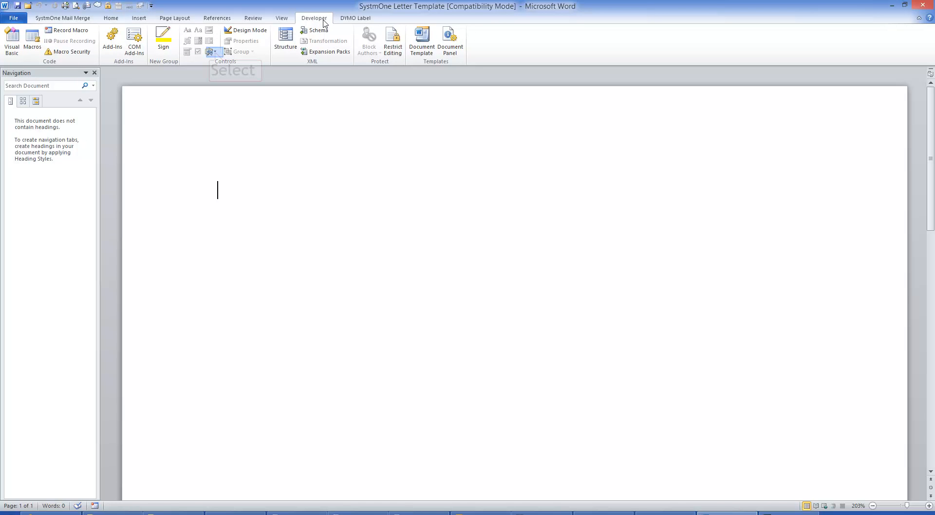
{"action": "left_click", "coordinate": [215, 52]}
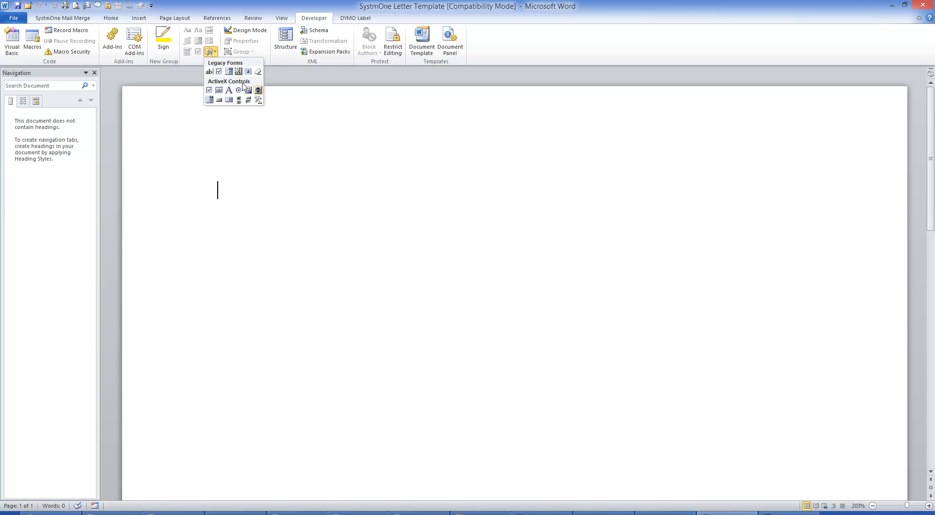
{"action": "left_click", "coordinate": [219, 72]}
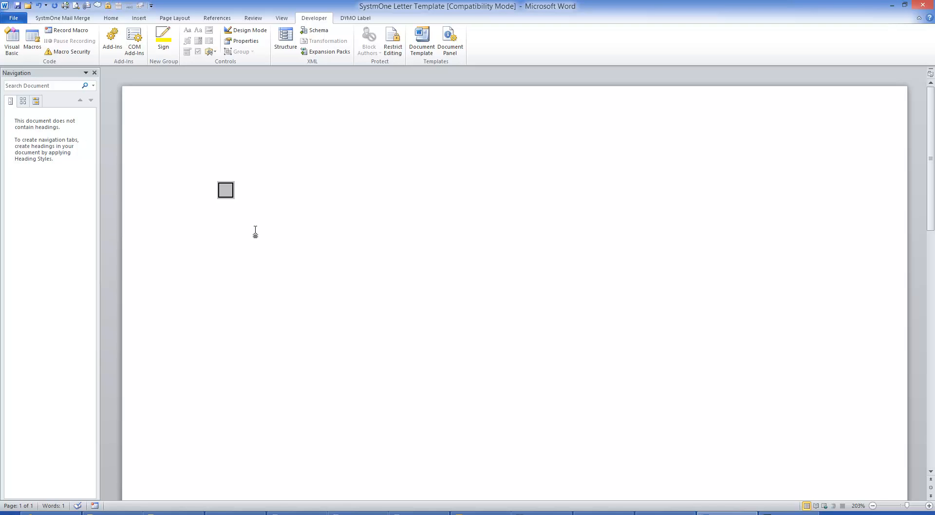
{"action": "type", "text": "Male"}
{"action": "key", "text": "Return"}
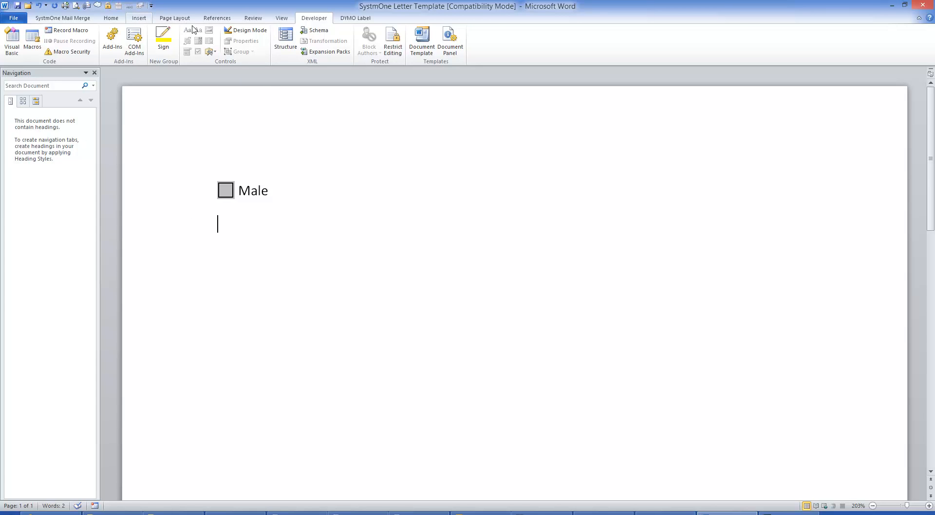
Insert a second legacy check box form field labelled "Female", capitalized, and start a new line below it
{"action": "left_click", "coordinate": [210, 52]}
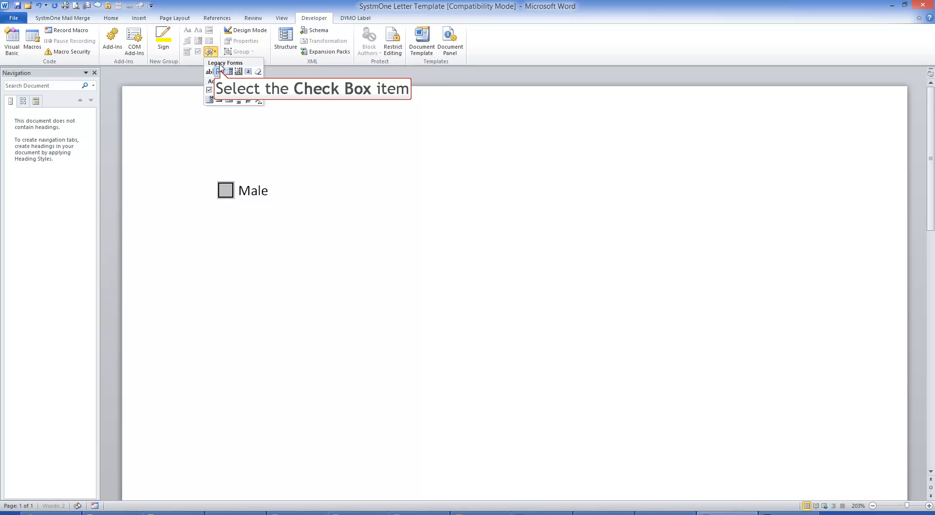
{"action": "left_click", "coordinate": [219, 71]}
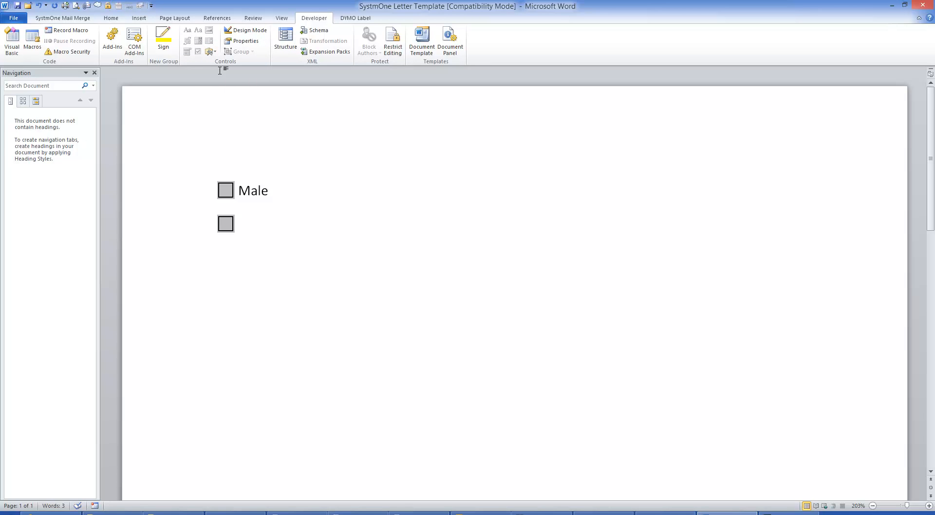
{"action": "type", "text": "female"}
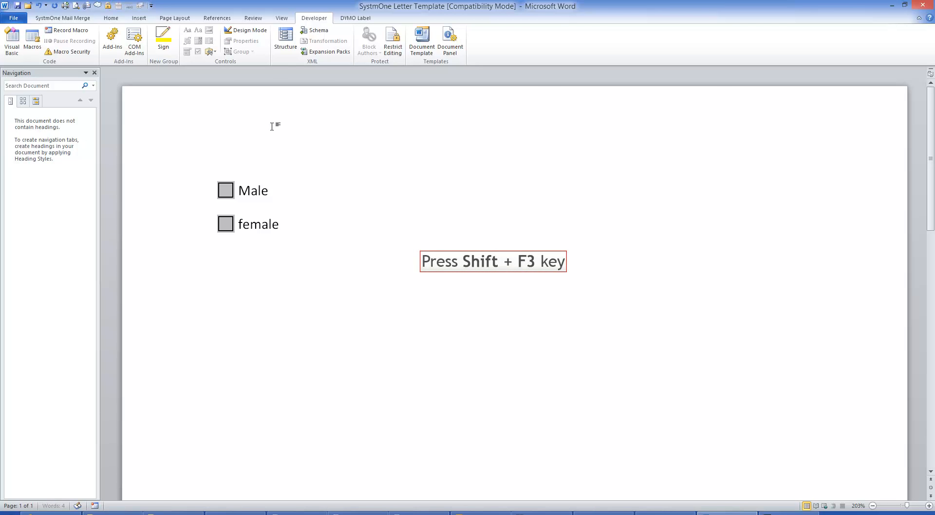
{"action": "key", "text": "shift+F3"}
{"action": "key", "text": "Return"}
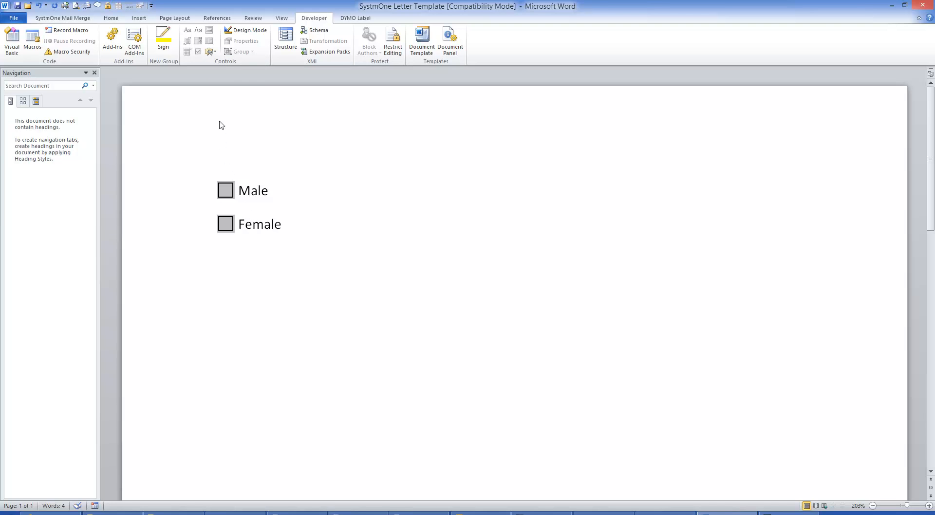
Insert a legacy drop-down form field below the Female line and open its field options
{"action": "left_click", "coordinate": [211, 51]}
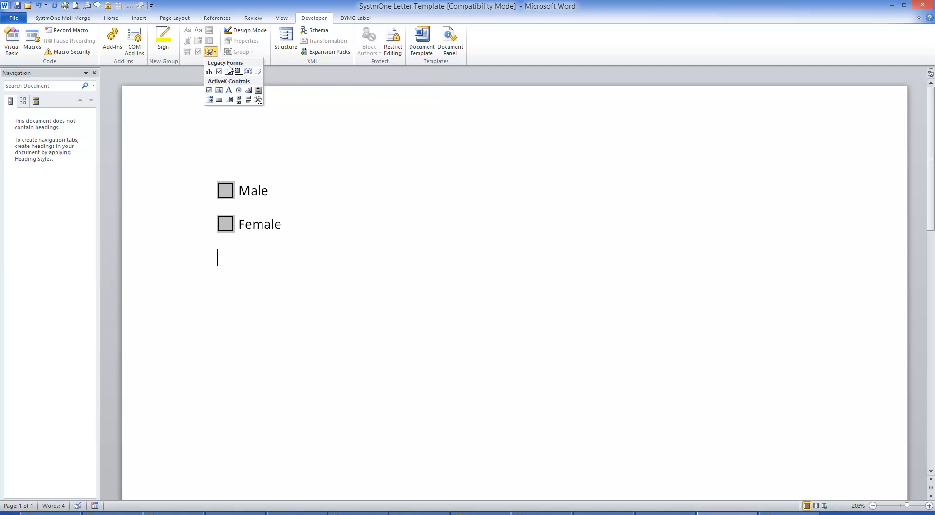
{"action": "left_click", "coordinate": [229, 72]}
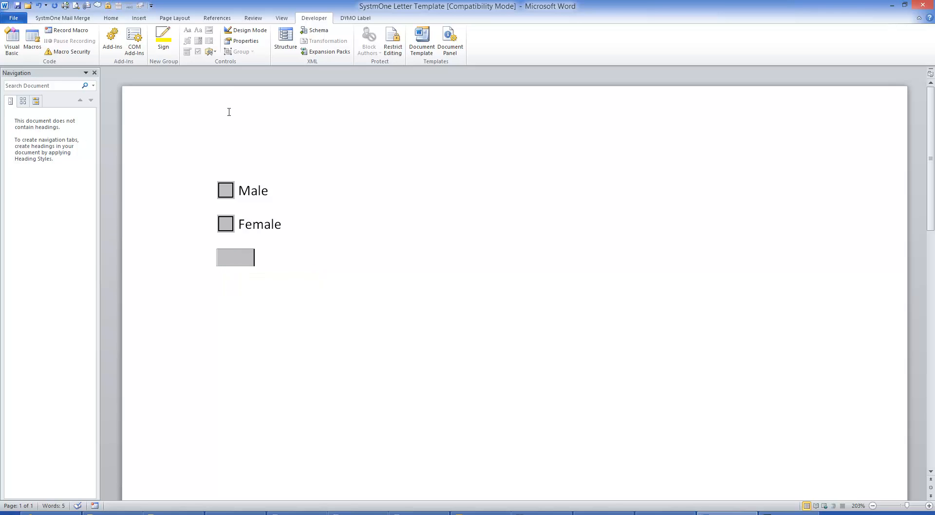
{"action": "double_click", "coordinate": [229, 259]}
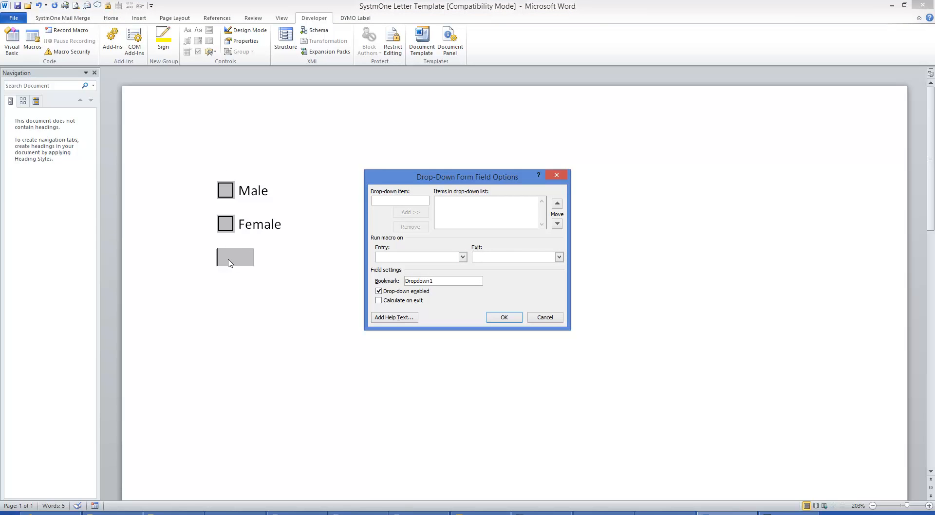
Add three staff first names as separate items in the drop-down list
{"action": "type", "text": "John"}
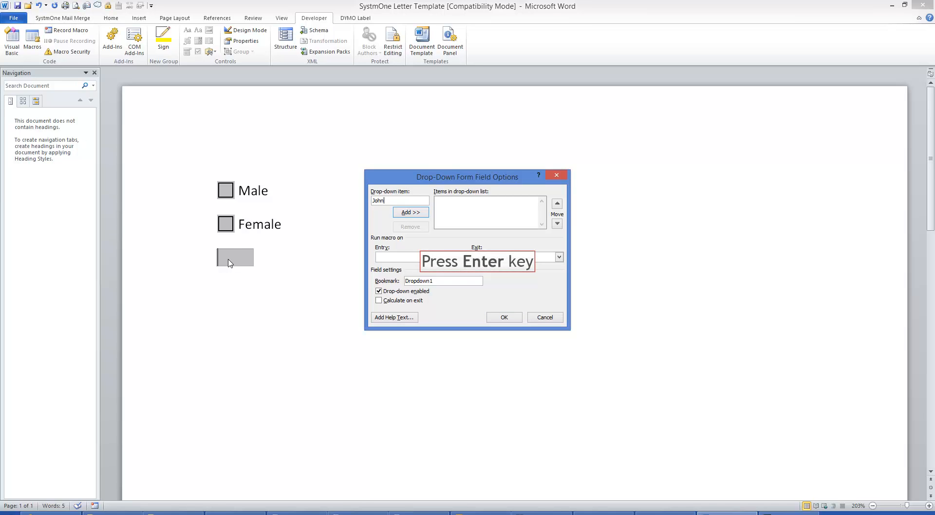
{"action": "key", "text": "Return"}
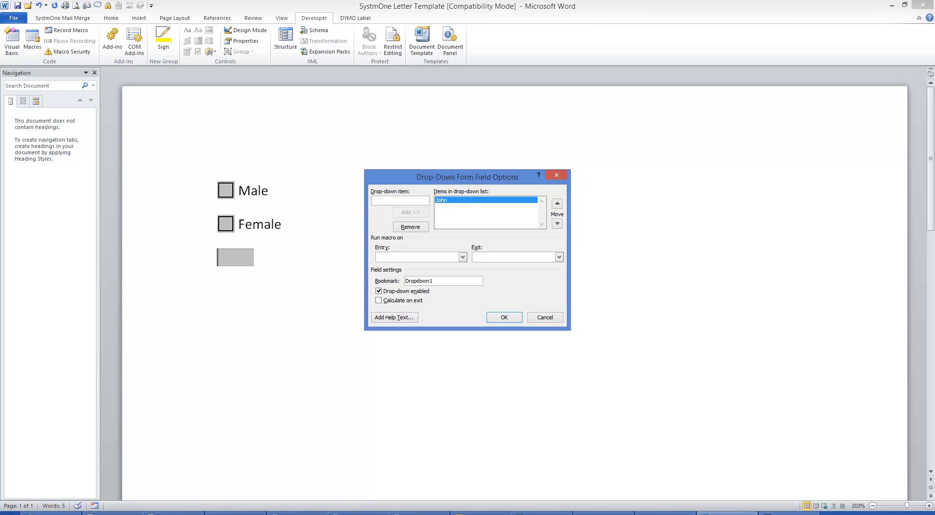
{"action": "type", "text": "Mary"}
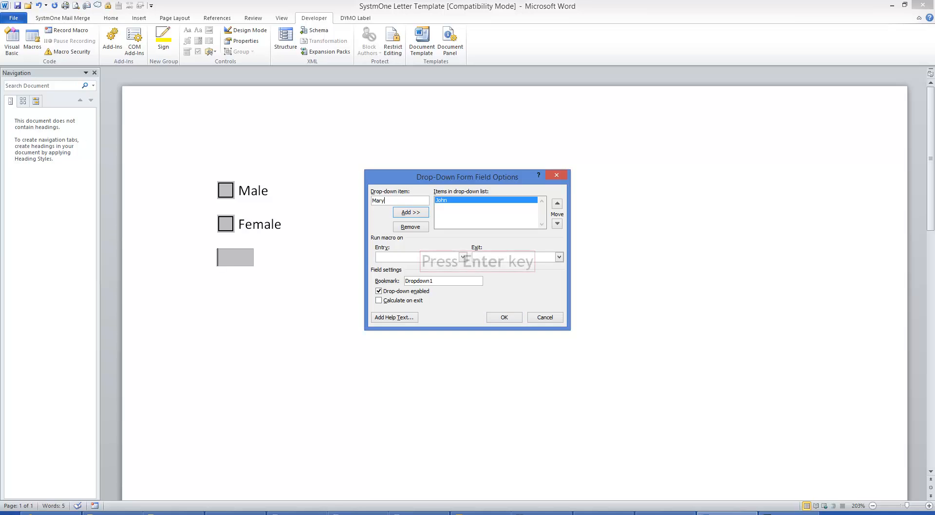
{"action": "key", "text": "Return"}
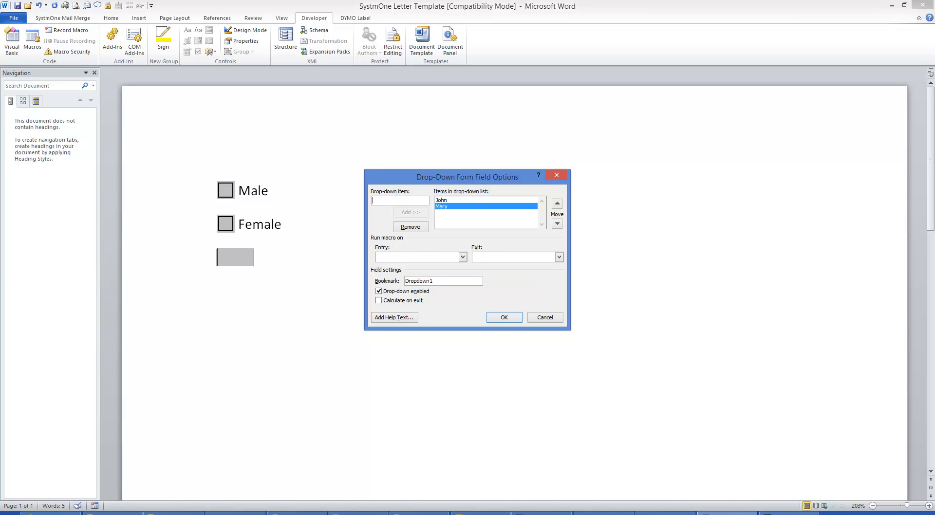
{"action": "type", "text": "Fred"}
{"action": "key", "text": "Return"}
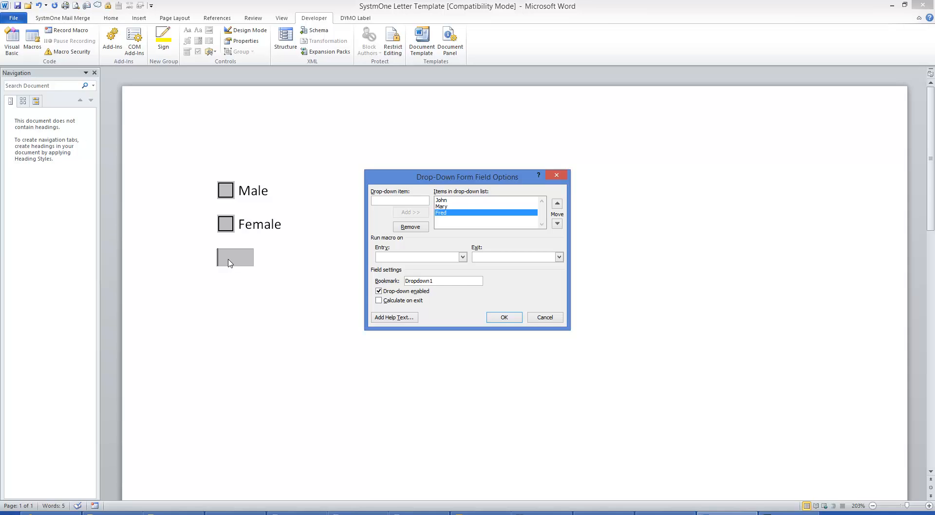
Add the item "Click here to select staff", move it to the first place in the list and confirm the field options
{"action": "type", "text": "Click her"}
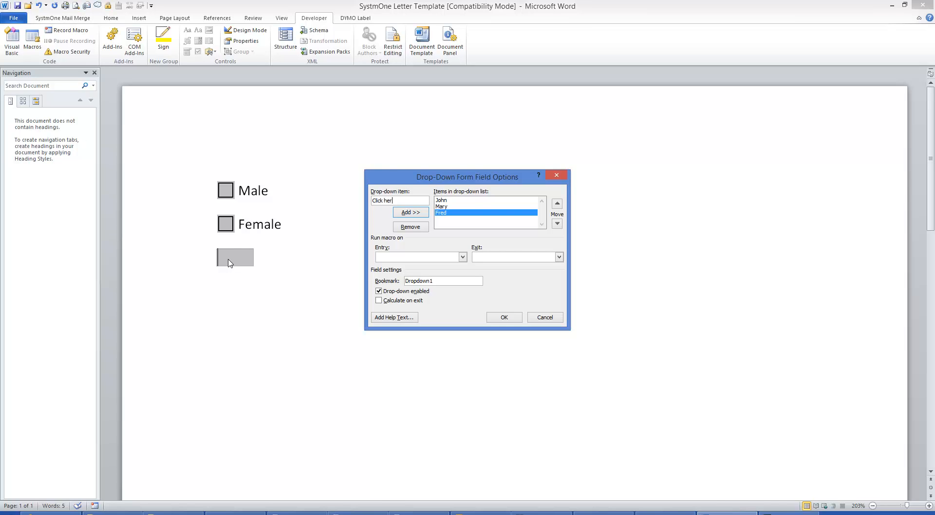
{"action": "type", "text": "e to select staff"}
{"action": "left_click", "coordinate": [417, 212]}
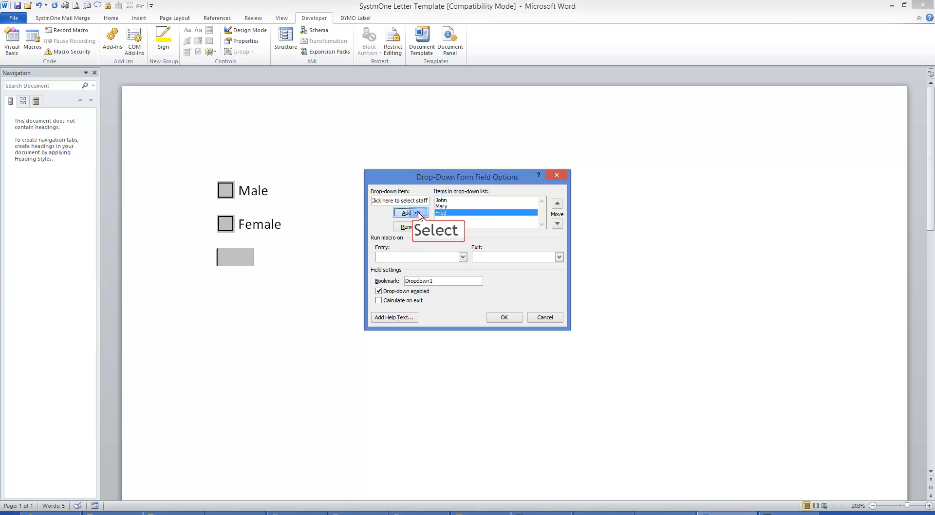
{"action": "double_click", "coordinate": [553, 206]}
{"action": "left_click", "coordinate": [552, 206]}
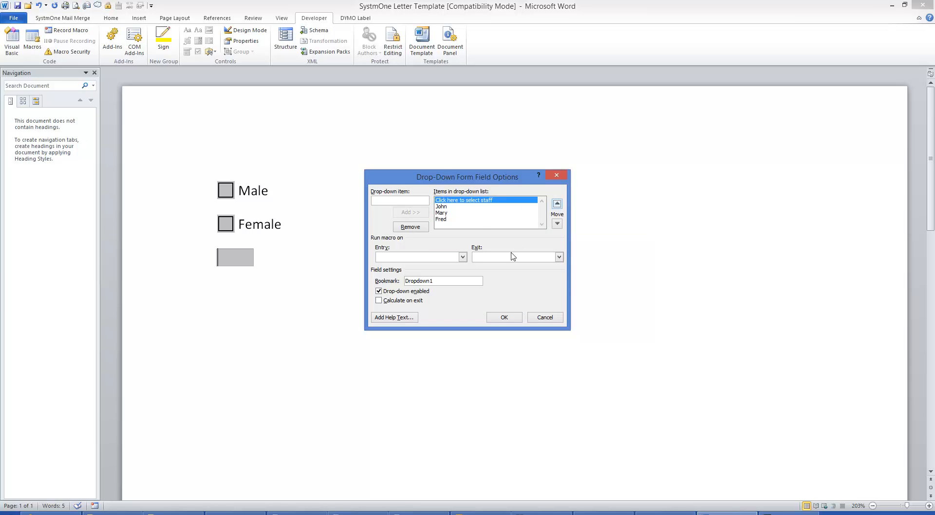
{"action": "left_click", "coordinate": [505, 318]}
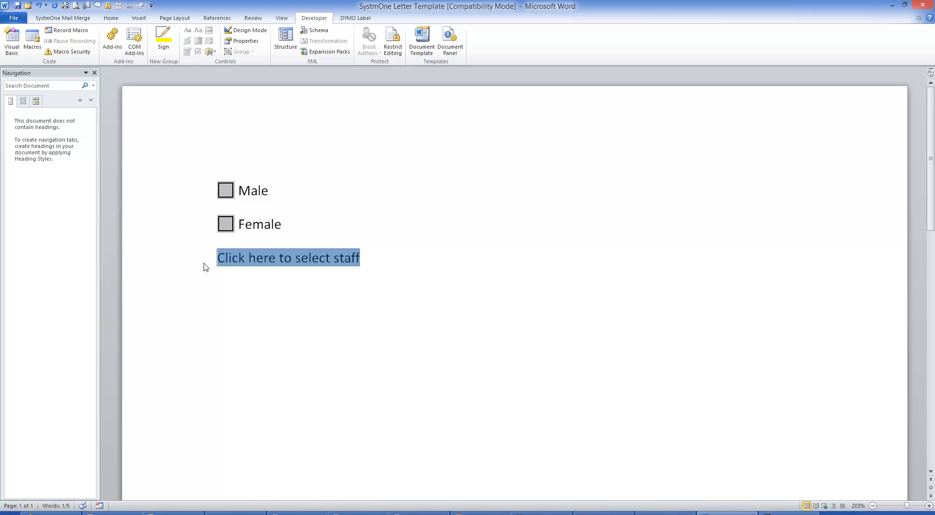
Save the letter template through the SystmOne mail merge commands
{"action": "left_click", "coordinate": [54, 18]}
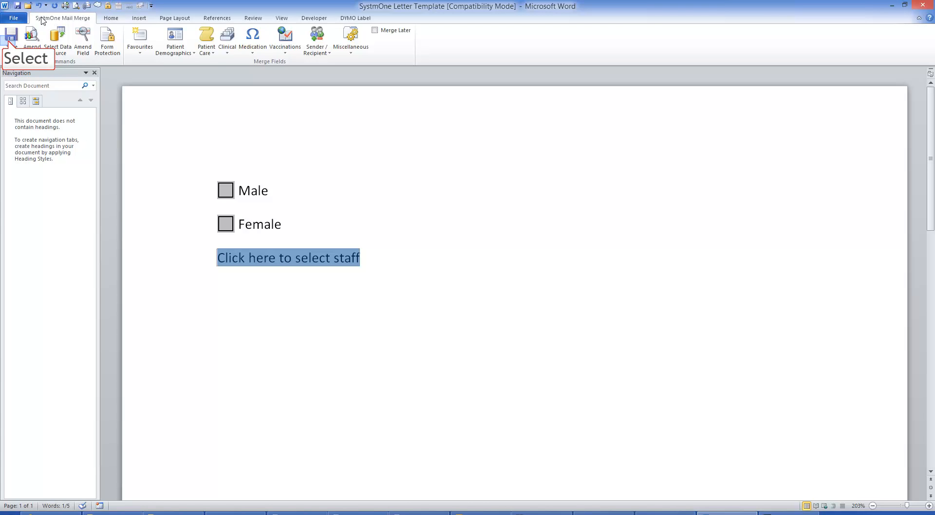
{"action": "left_click", "coordinate": [9, 43]}
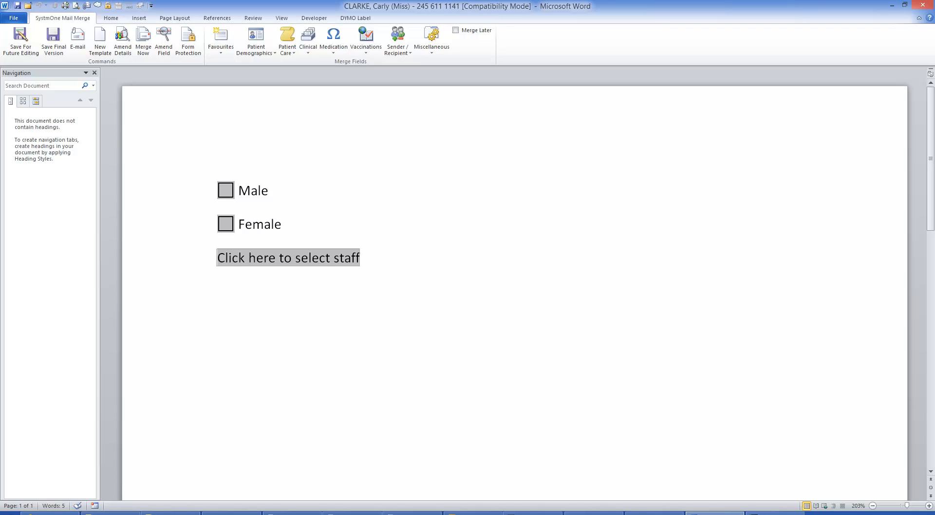
In the patient letter, add the line "This is some text" below the staff drop-down, leaving a blank line between
{"action": "key", "text": "Return"}
{"action": "type", "text": "this is some"}
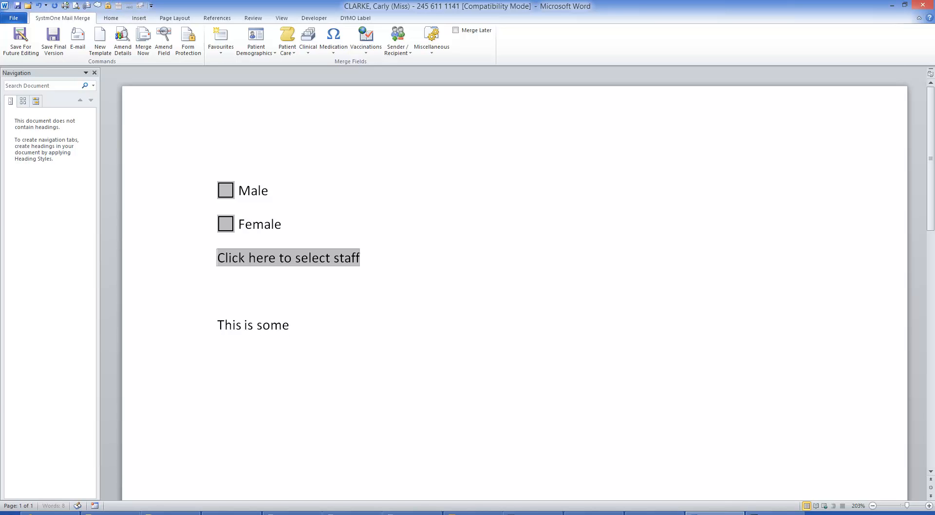
{"action": "type", "text": " text"}
Copy the "This is some text" line and paste it above the Female check box
{"action": "left_click", "coordinate": [197, 325]}
{"action": "key", "text": "ctrl+c"}
{"action": "left_click", "coordinate": [189, 41]}
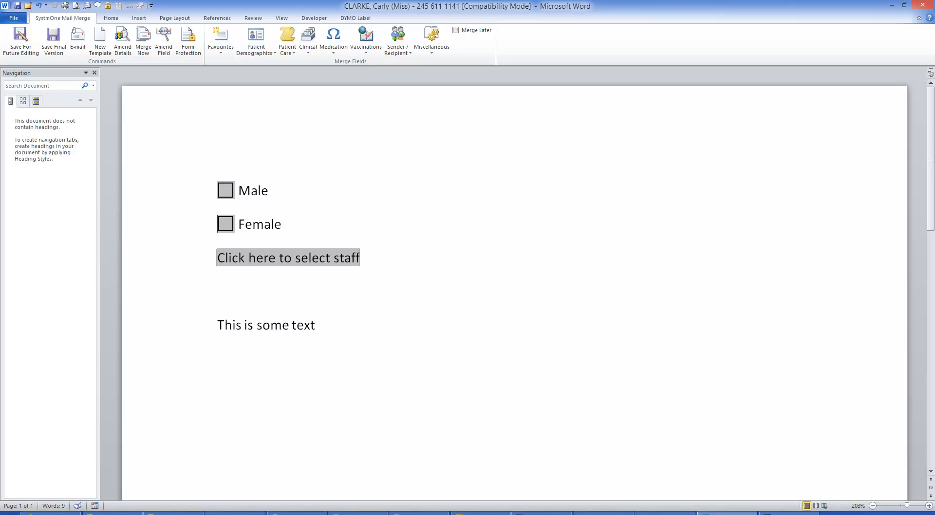
{"action": "key", "text": "ctrl+v"}
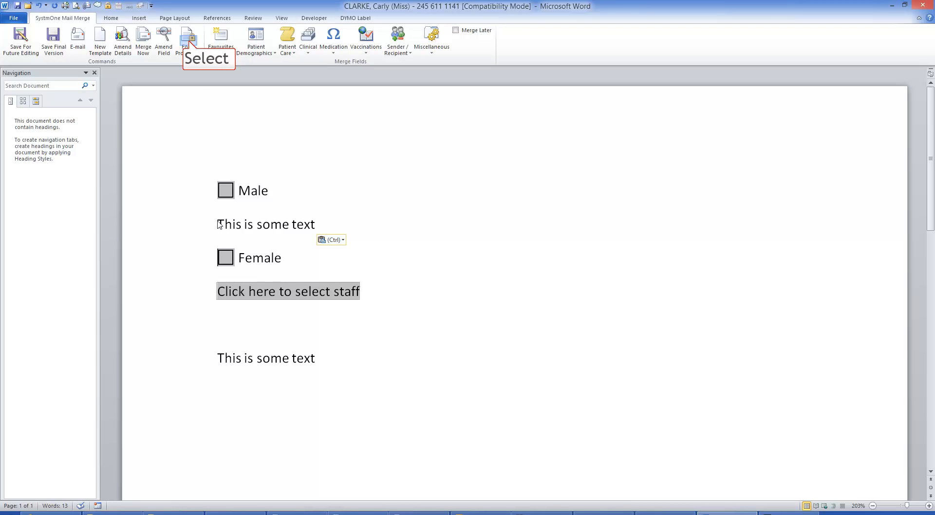
With form protection turned on, tick the Male and Female check boxes and choose the first staff name in the drop-down
{"action": "left_click", "coordinate": [190, 45]}
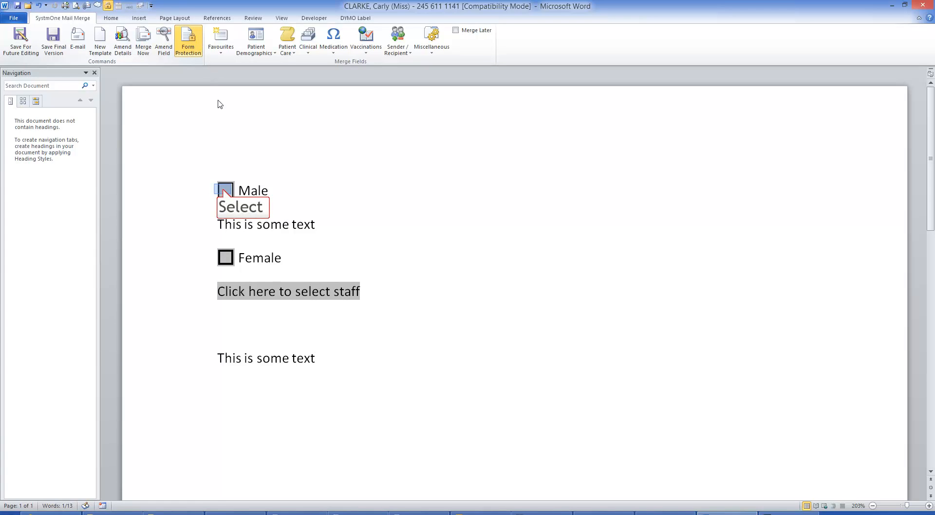
{"action": "left_click", "coordinate": [225, 191]}
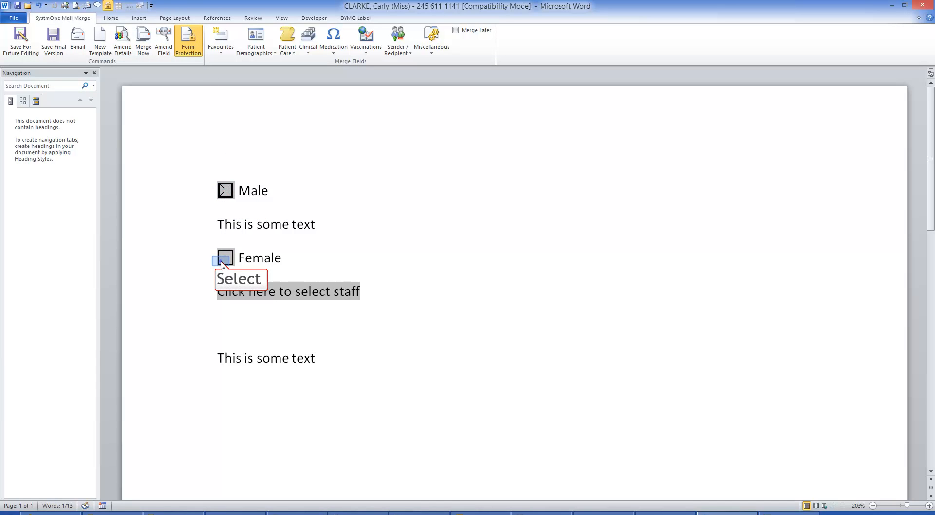
{"action": "left_click", "coordinate": [224, 192]}
{"action": "left_click", "coordinate": [225, 191]}
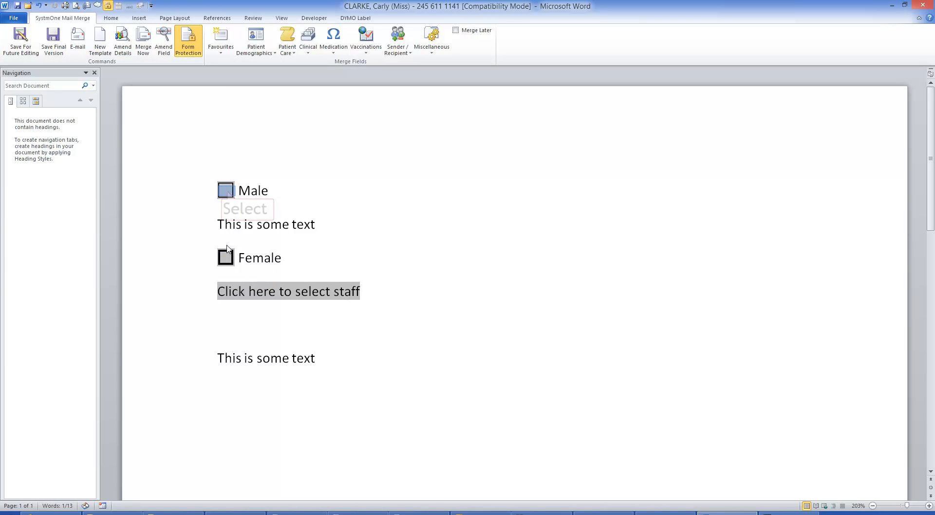
{"action": "left_click", "coordinate": [229, 254]}
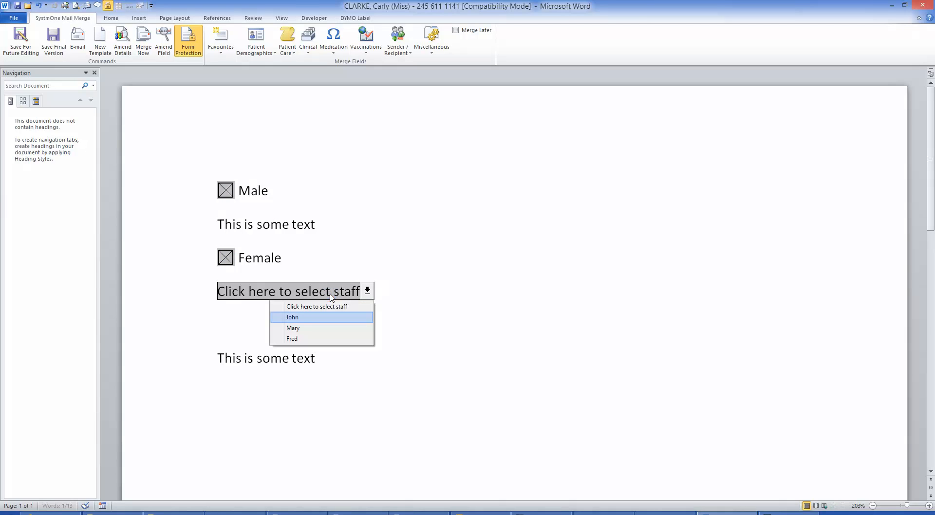
{"action": "left_click", "coordinate": [298, 318]}
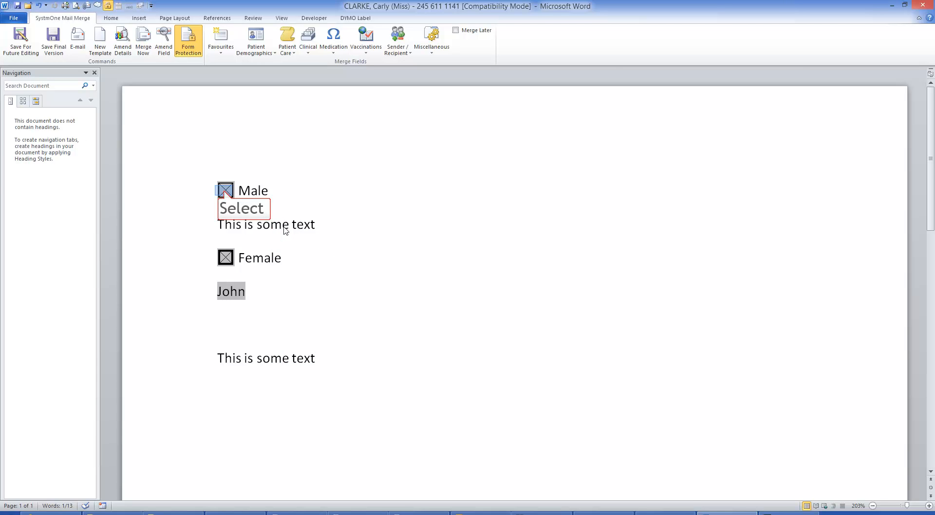
Clear the Male and Female check boxes and reset the staff drop-down to "Click here to select staff"
{"action": "left_click", "coordinate": [225, 190]}
{"action": "left_click", "coordinate": [228, 291]}
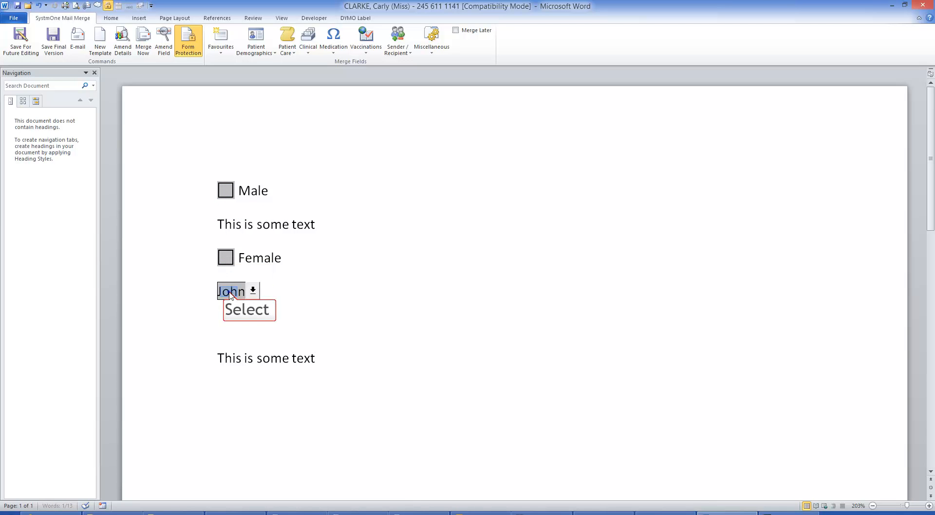
{"action": "left_click", "coordinate": [230, 292]}
{"action": "left_click", "coordinate": [203, 307]}
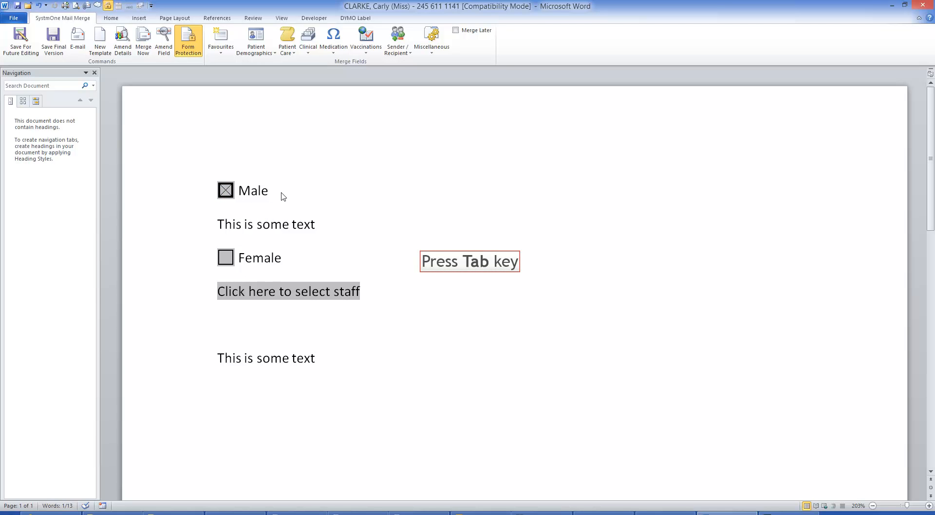
With Male ticked, move through the form fields to the staff drop-down and choose the first staff name
{"action": "key", "text": "Tab"}
{"action": "key", "text": "Tab"}
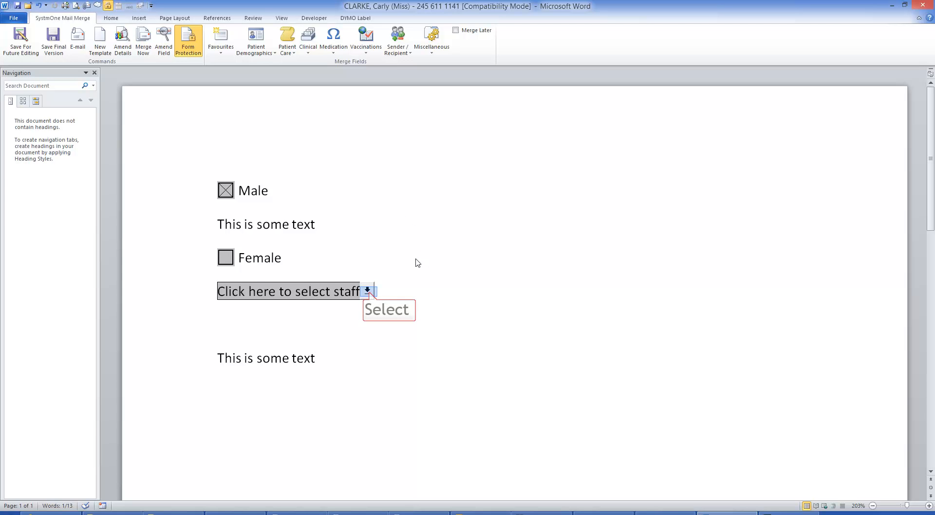
{"action": "left_click", "coordinate": [369, 294]}
{"action": "left_click", "coordinate": [323, 317]}
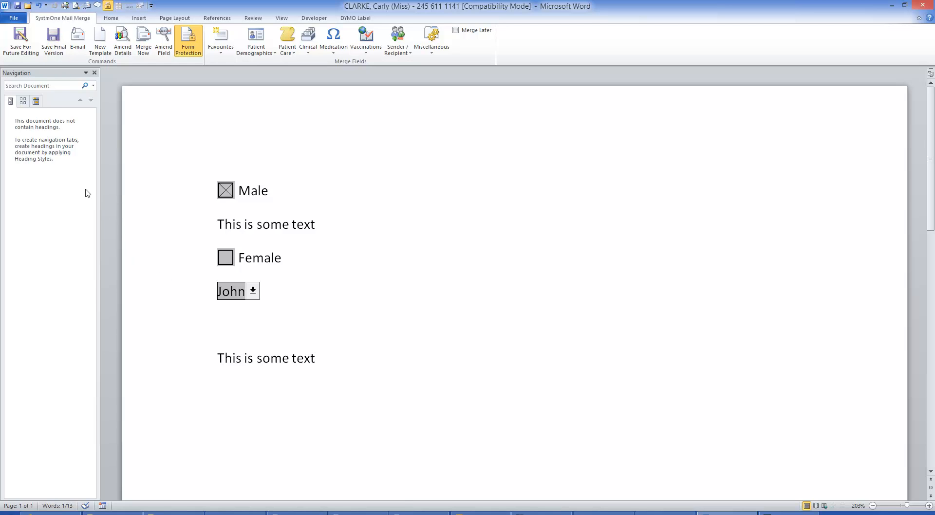
Try to save the letter as the final version with form protection still on
{"action": "left_click", "coordinate": [57, 43]}
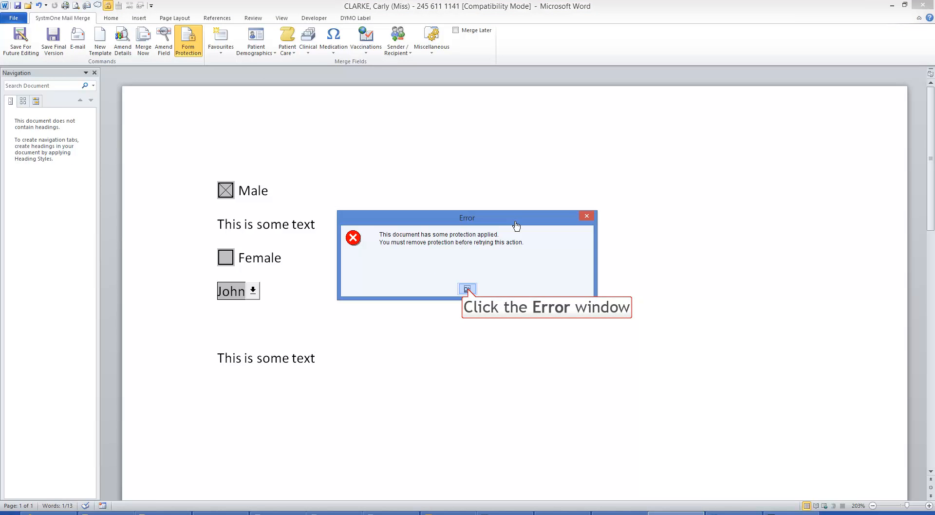
{"action": "left_click", "coordinate": [468, 291]}
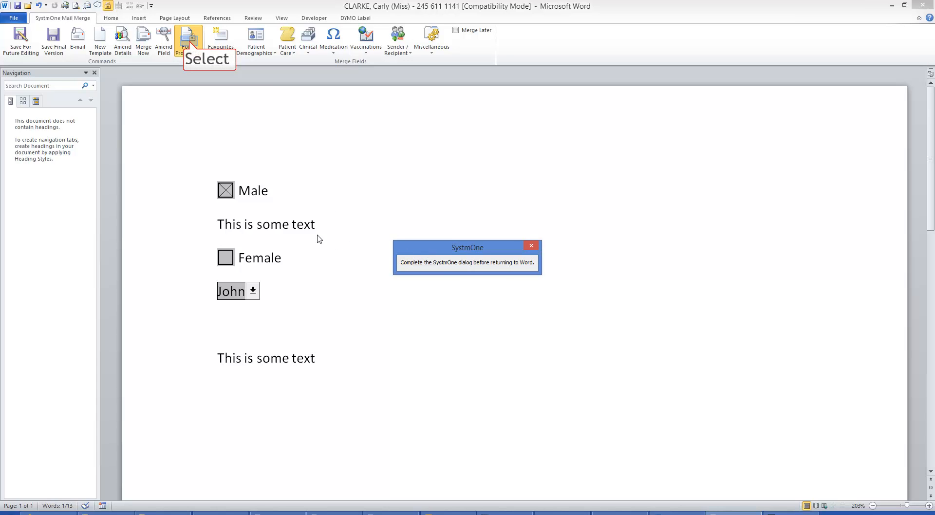
Turn off form protection and save the letter as the final version, agreeing to save without the patient's NHS number
{"action": "left_click", "coordinate": [189, 43]}
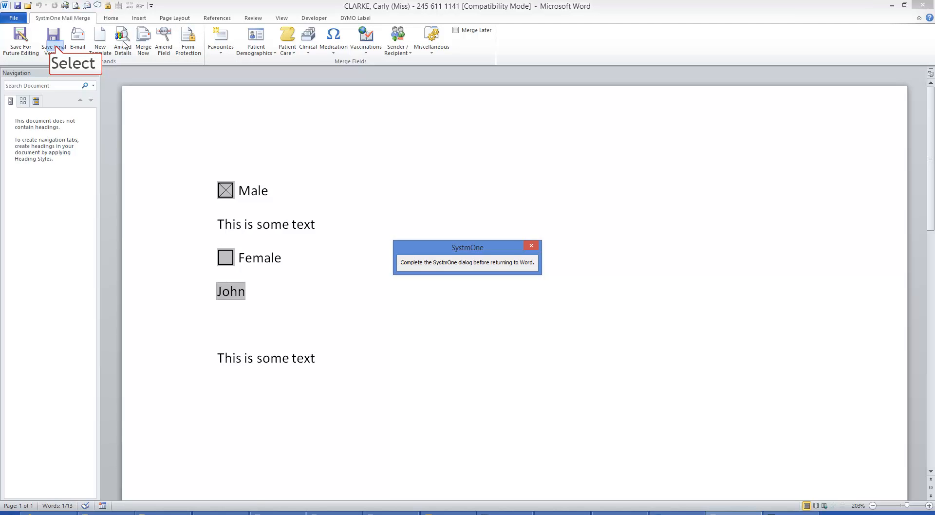
{"action": "left_click", "coordinate": [56, 48]}
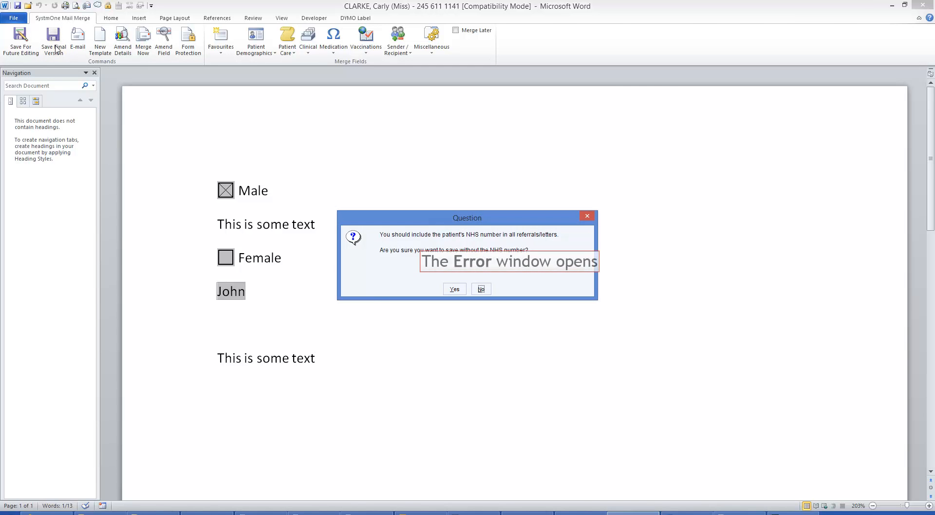
{"action": "left_click", "coordinate": [460, 292]}
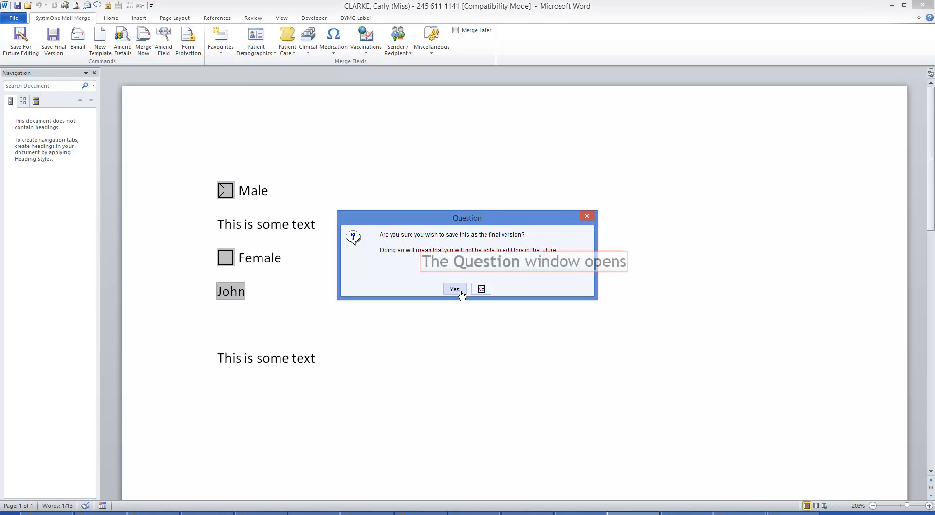